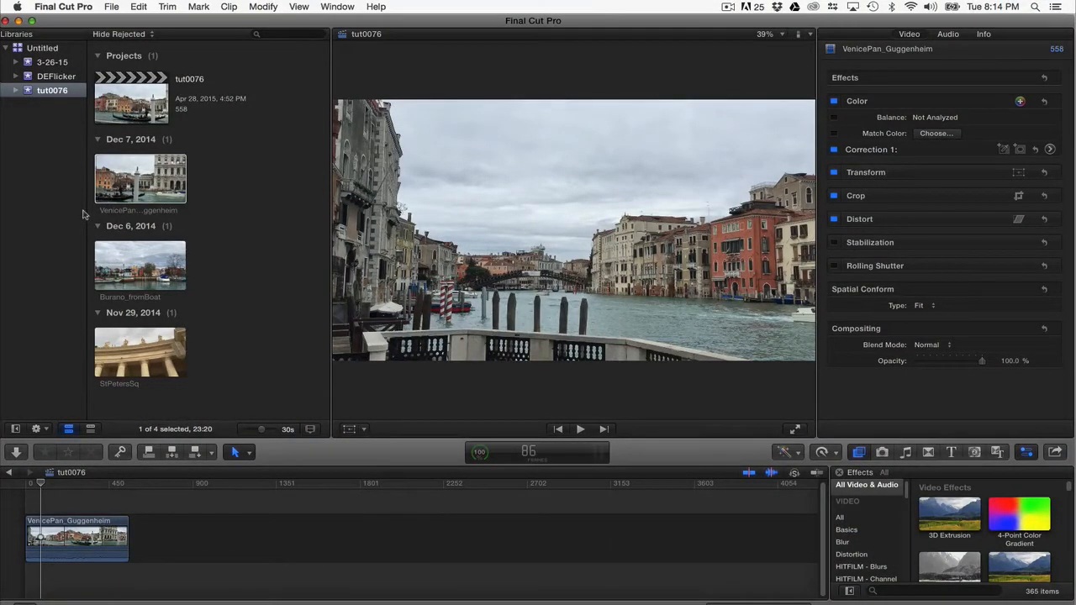
Turn off background rendering in the playback preferences.
left_click(72, 8)
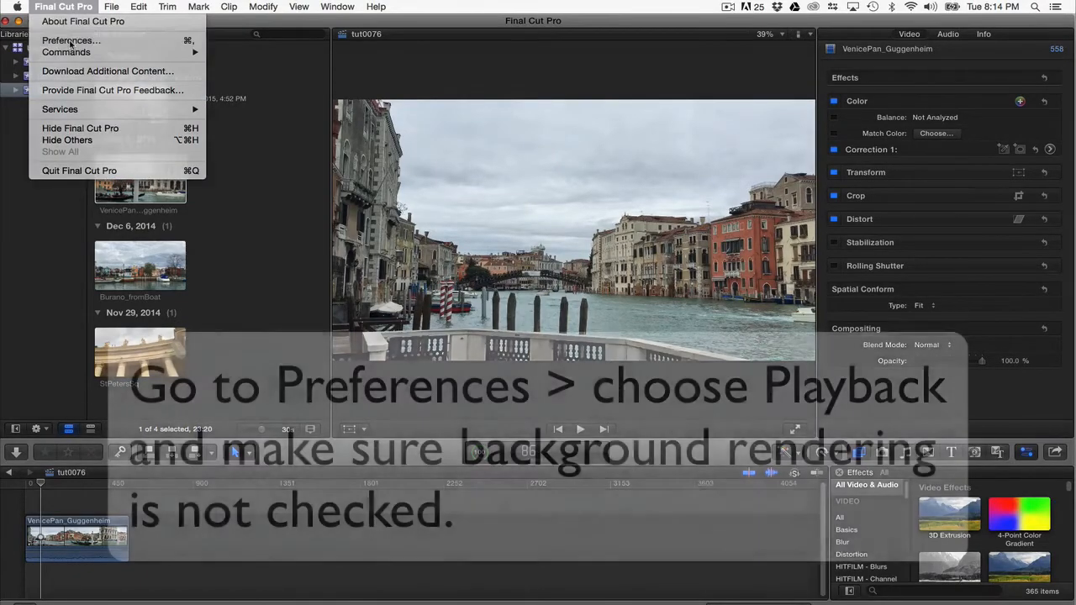
left_click(74, 40)
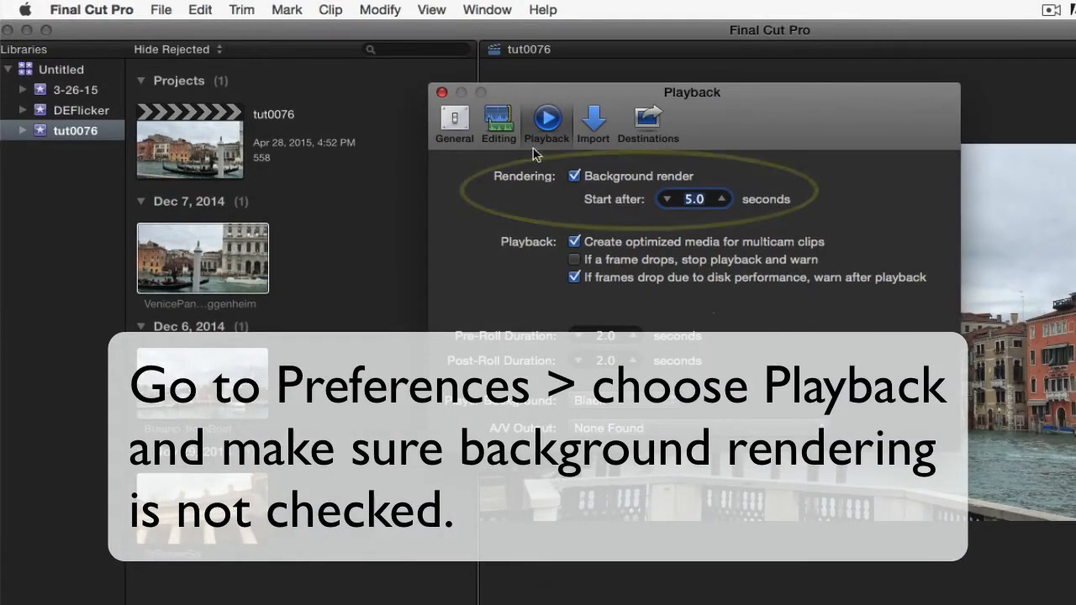
left_click(574, 178)
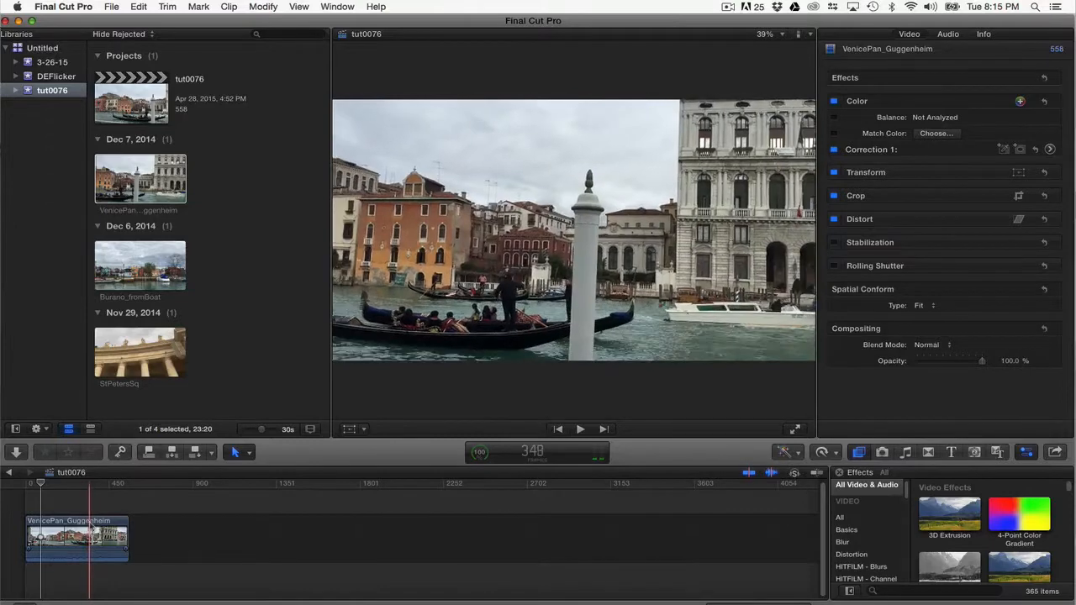
Apply the DEFlickerTimelapse effect to the VenicePan_Guggenheim clip in the timeline.
left_click(88, 538)
left_click(260, 7)
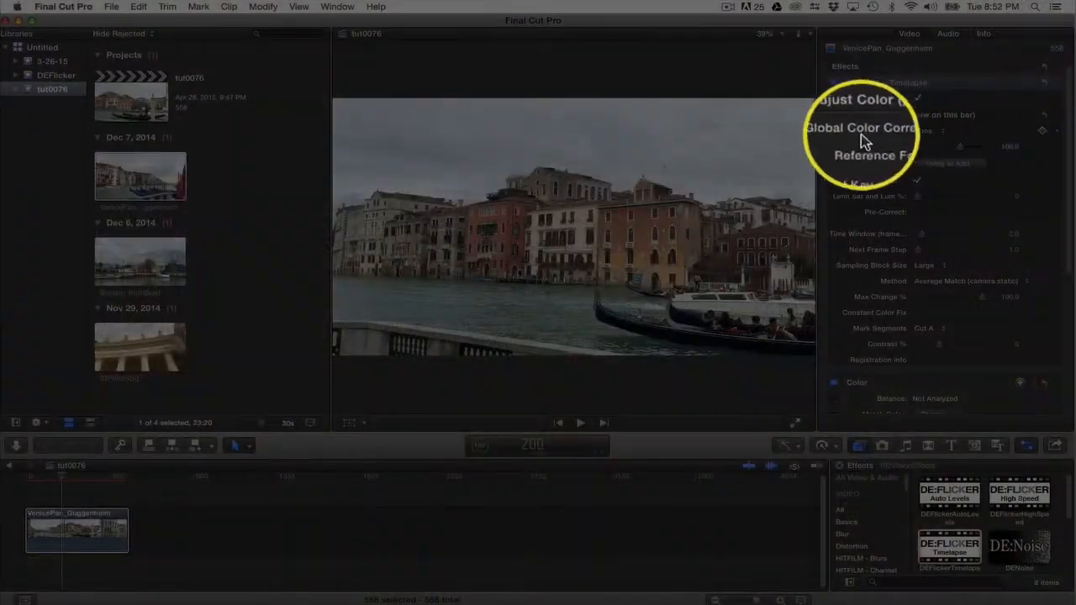
left_click(1008, 147)
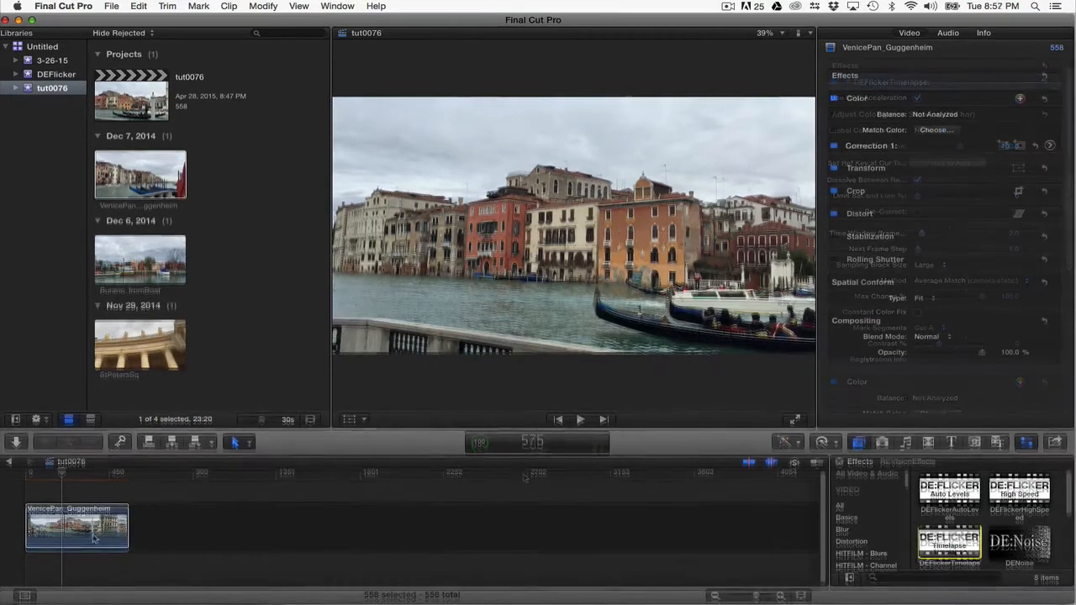
left_click_drag(884, 532, 71, 546)
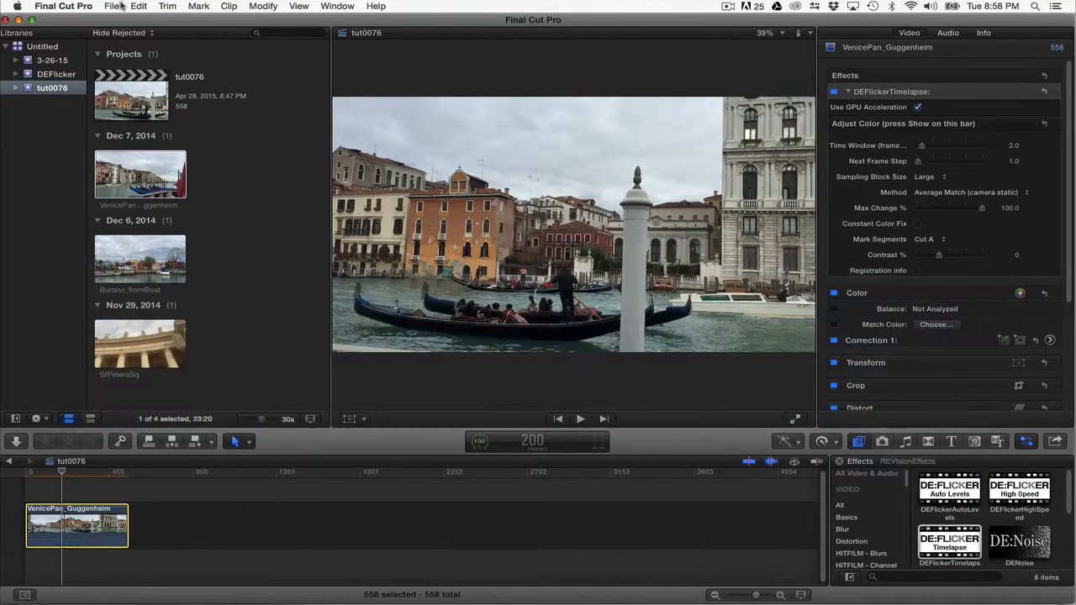
Turn the VenicePan_Guggenheim timeline clip into a new compound clip named tut0076 Clip.
left_click(112, 6)
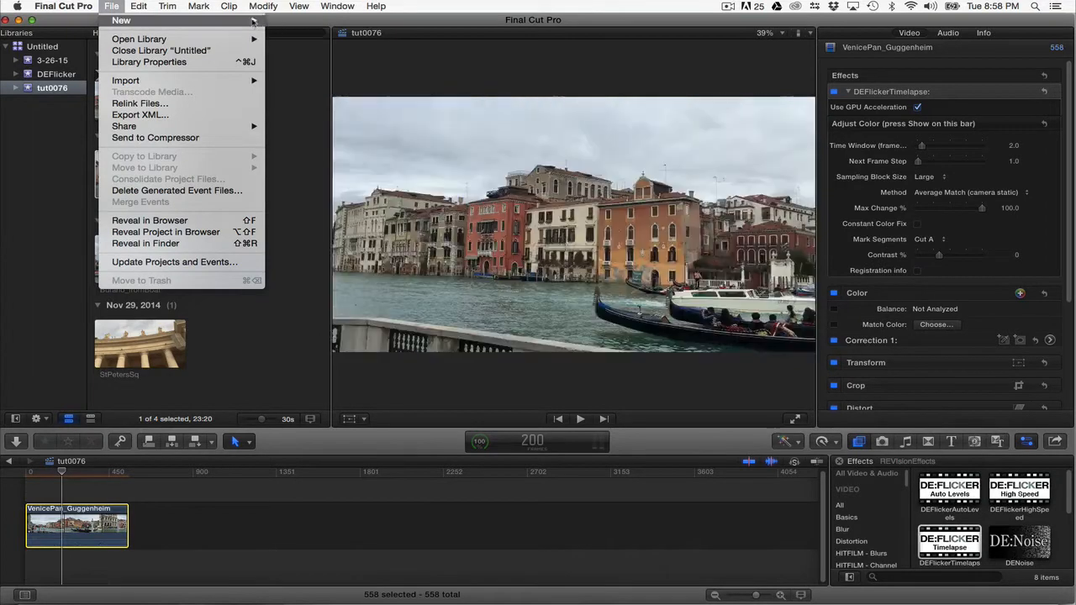
mouse_move(254, 20)
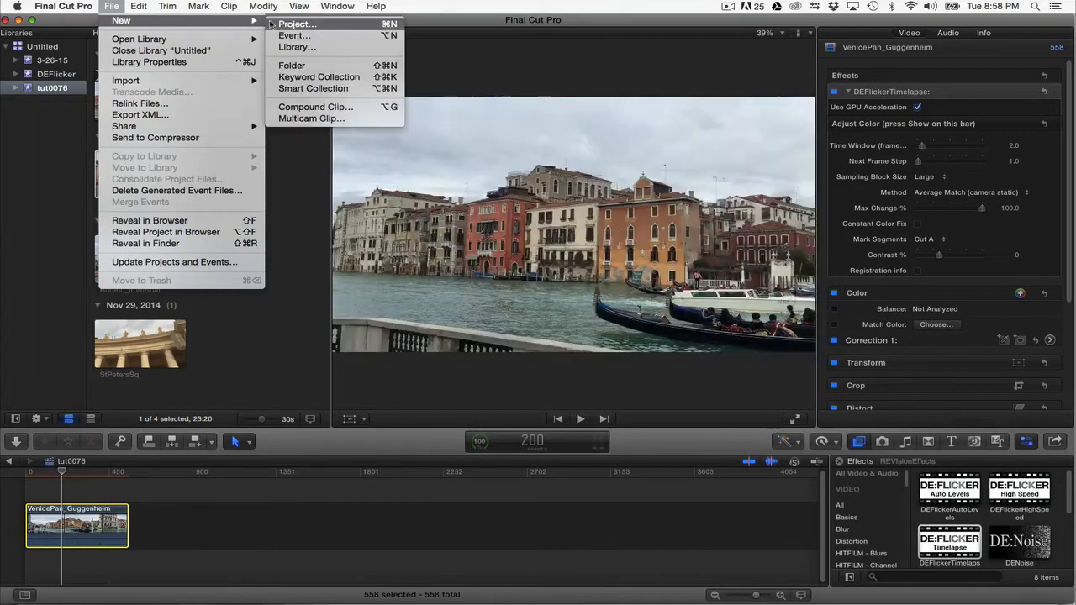
left_click(290, 108)
left_click(682, 85)
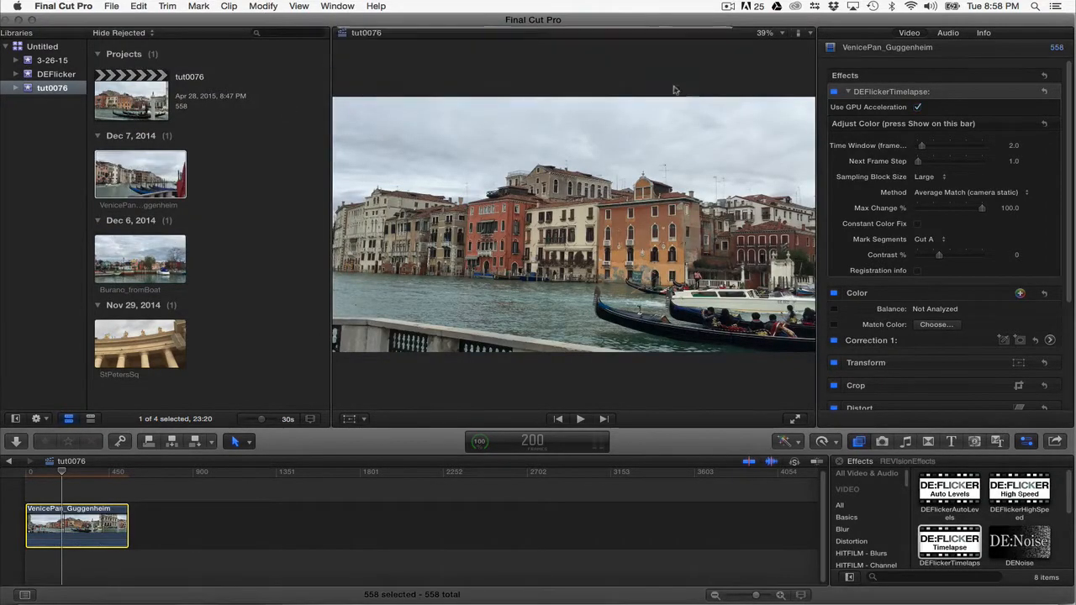
Look inside the new compound clip, and trim its end back in the tut0076 project timeline.
double_click(98, 527)
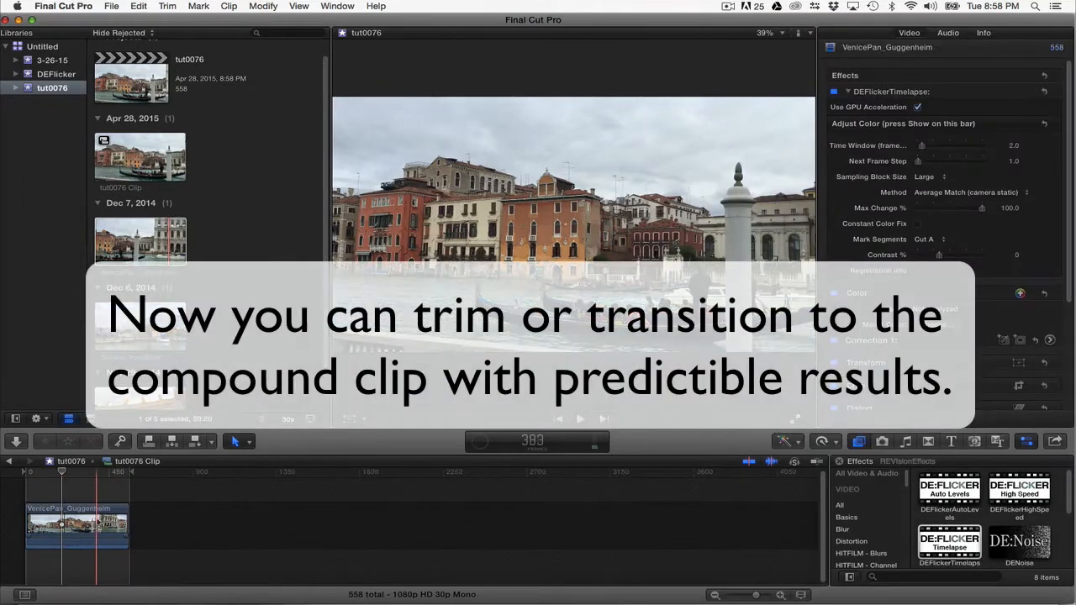
left_click(10, 461)
left_click_drag(128, 526, 114, 523)
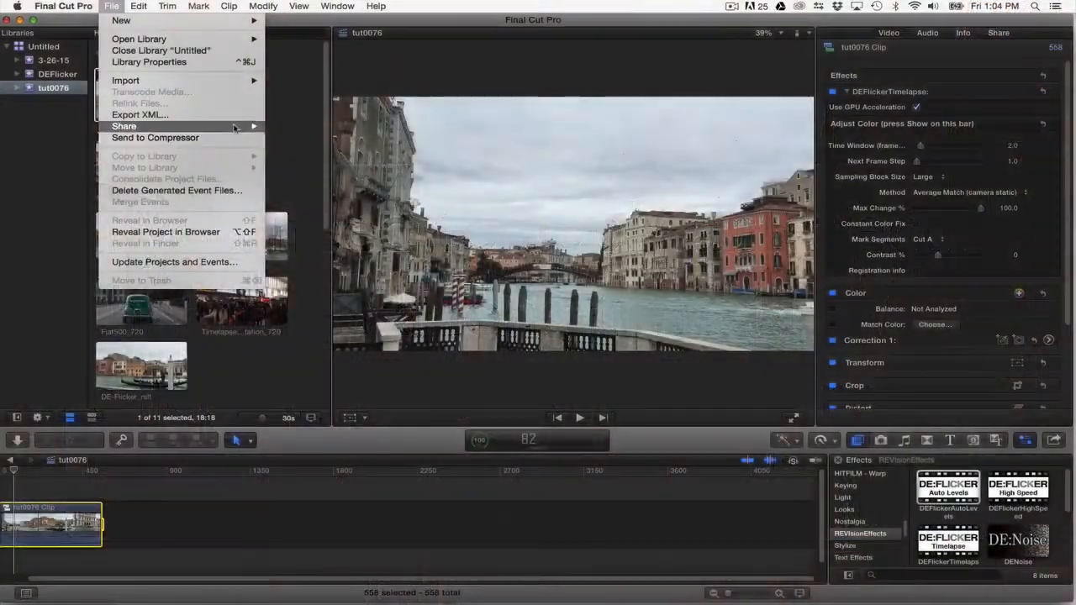
Share the tut0076 project with the Export for tutorial preset, using the Apple ProRes 4444 video codec.
mouse_move(210, 127)
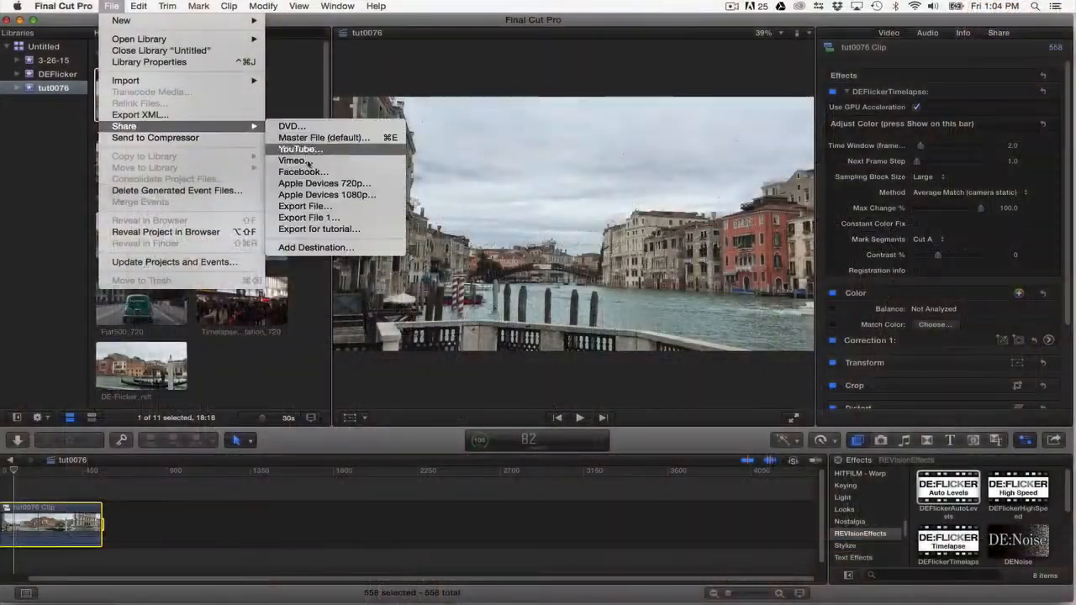
left_click(320, 228)
left_click(674, 127)
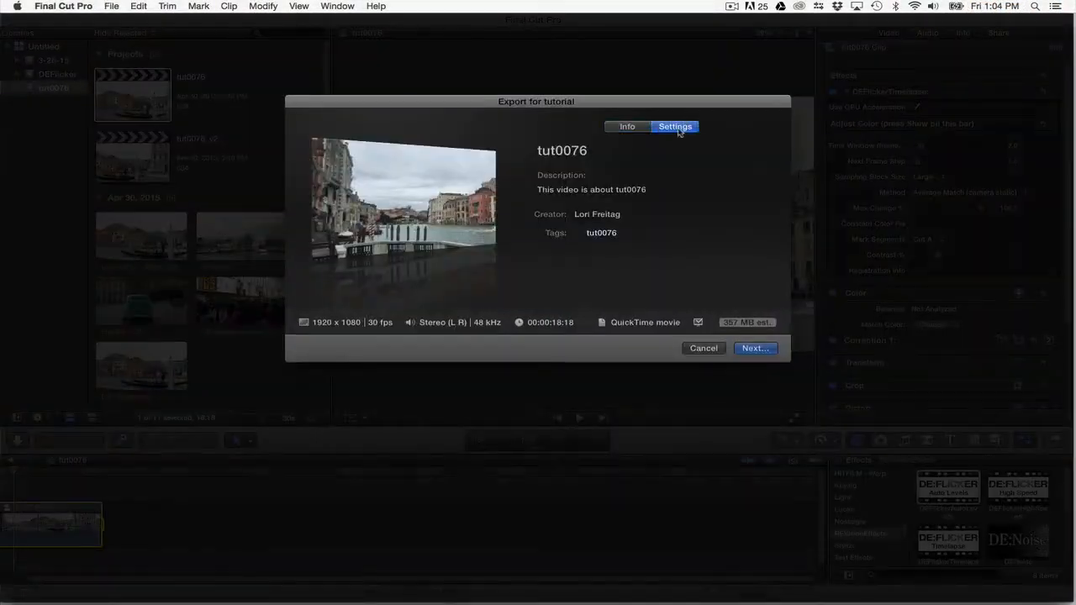
left_click(668, 199)
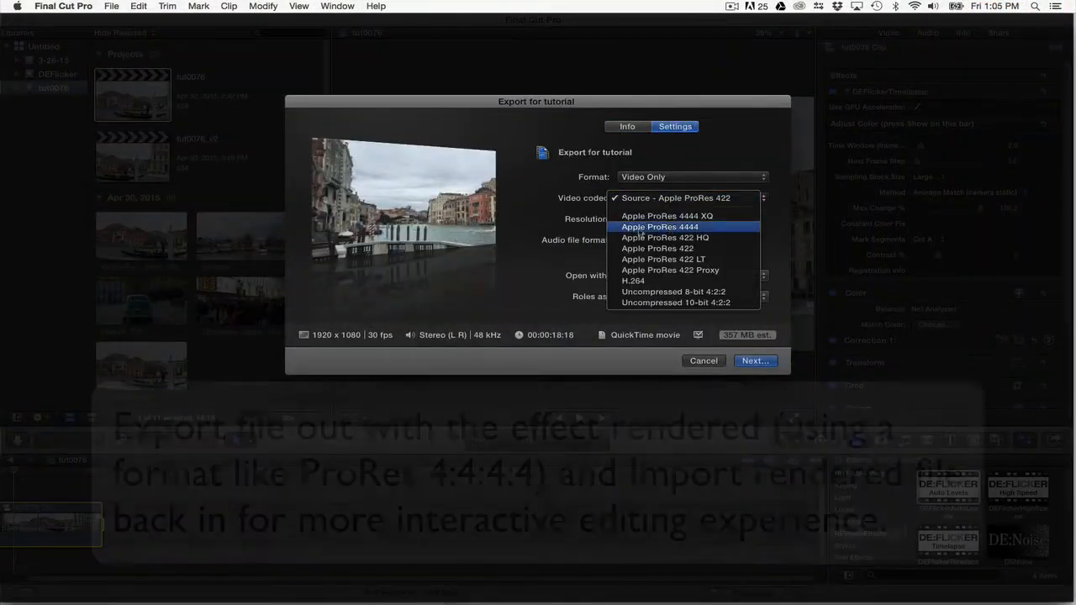
left_click(738, 228)
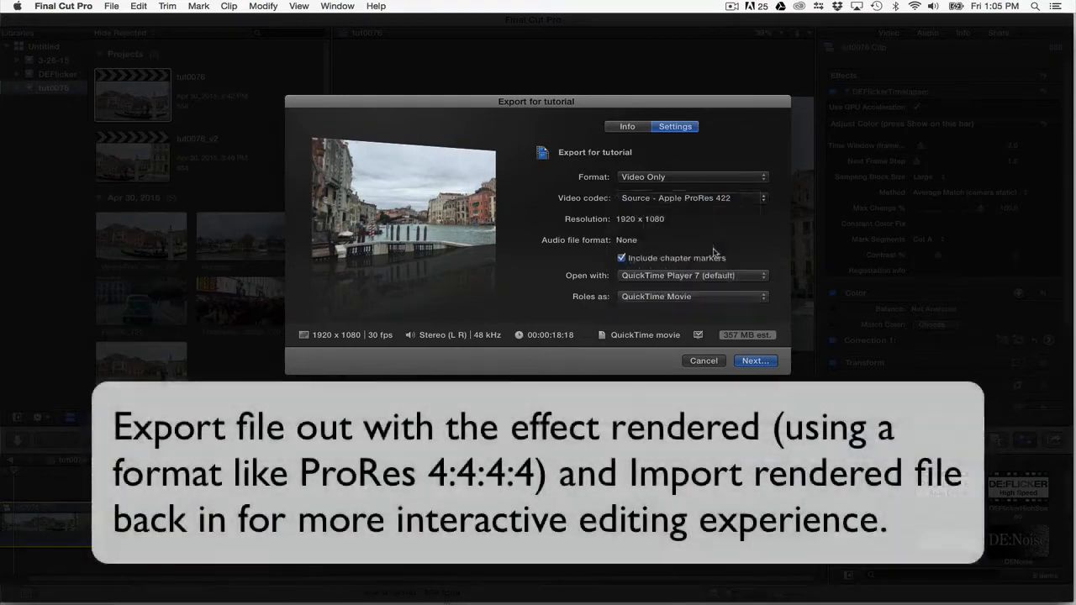
left_click(766, 362)
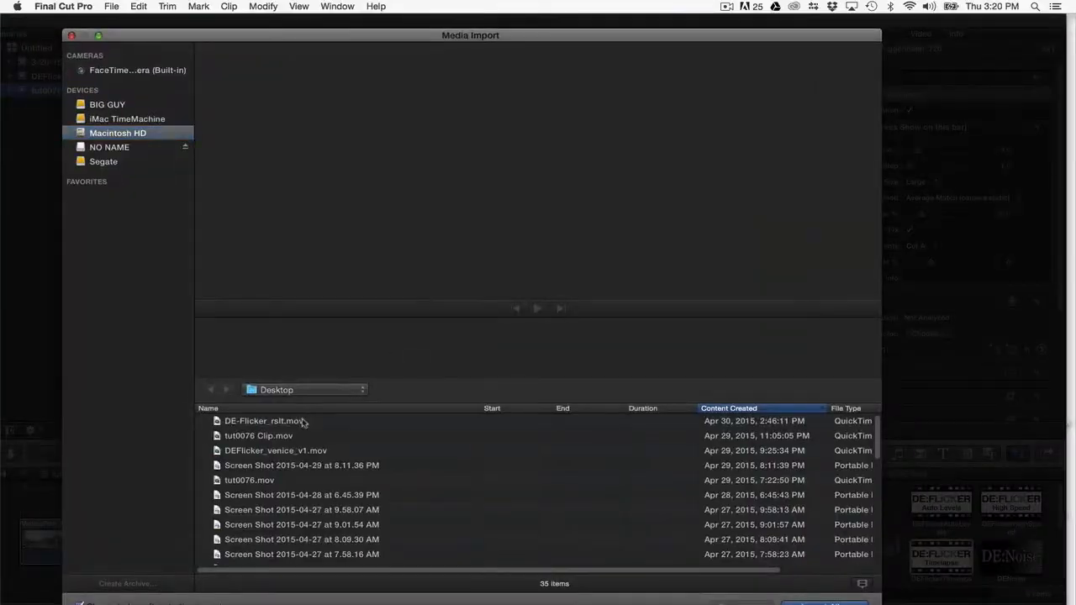
Import DE-Flicker_rslt.mov from the Desktop into the tut0076 event, and append the Fiat500_720 clip to the tut0076_v2 timeline.
double_click(304, 423)
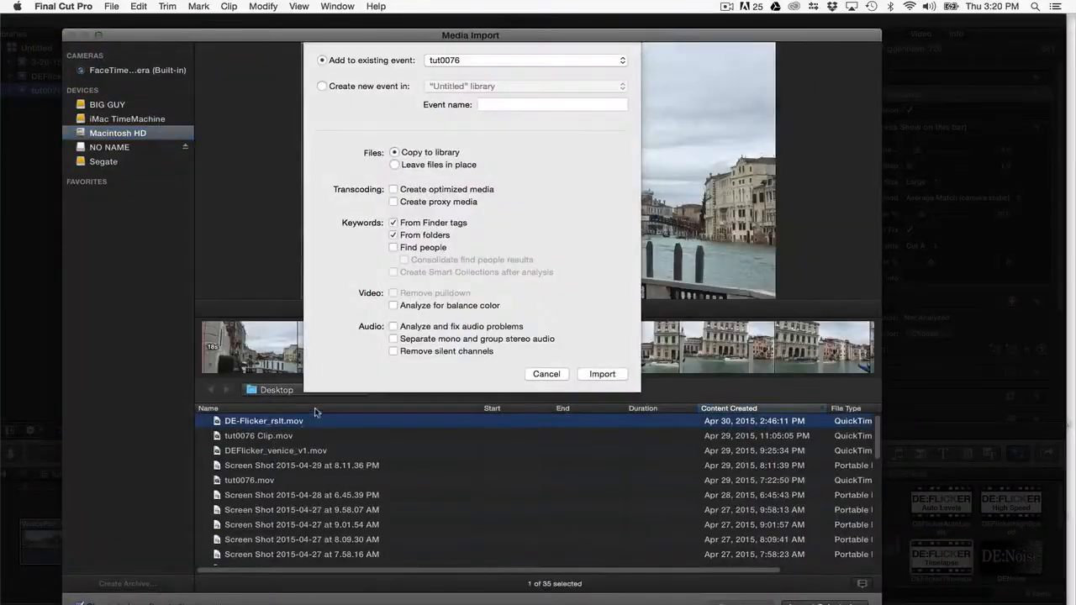
left_click(603, 372)
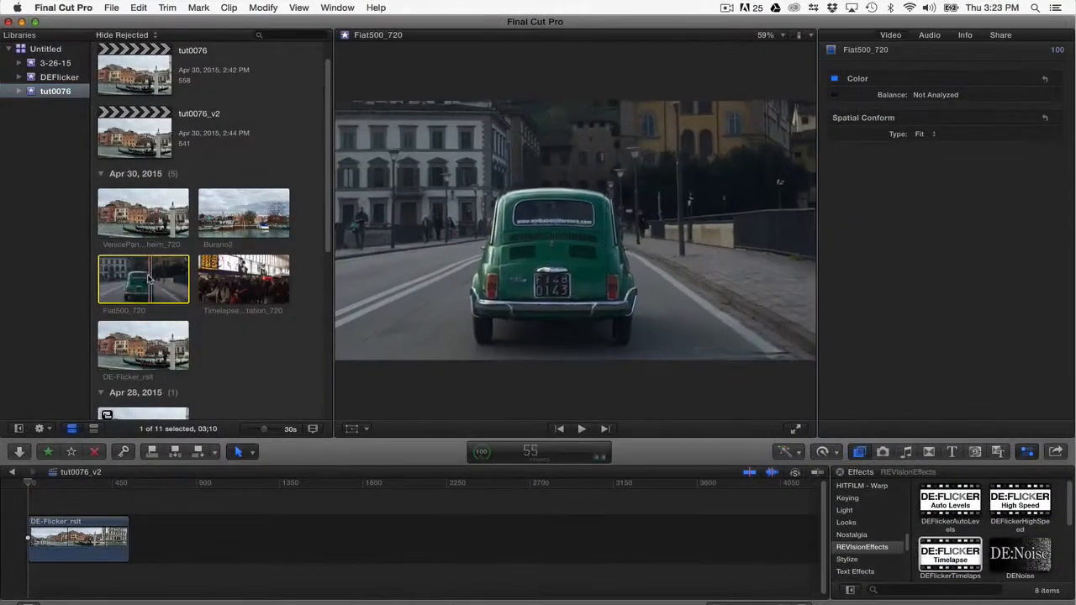
left_click_drag(143, 279, 185, 548)
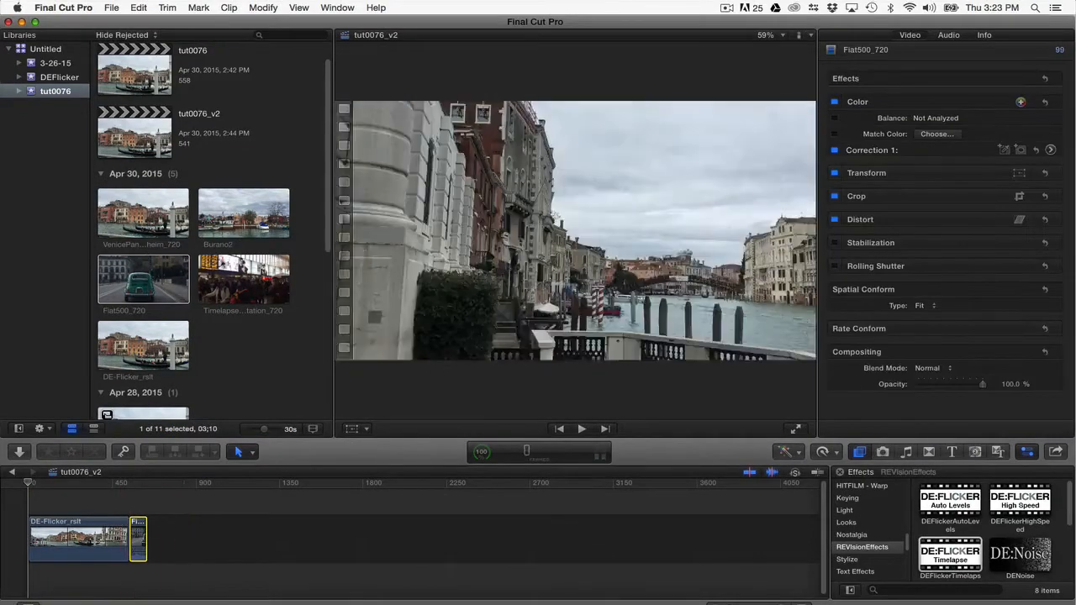
Apply the DEFlickerAutoLevels effect to the Timelapse_trainstation_720 clip in the timeline.
left_click(227, 311)
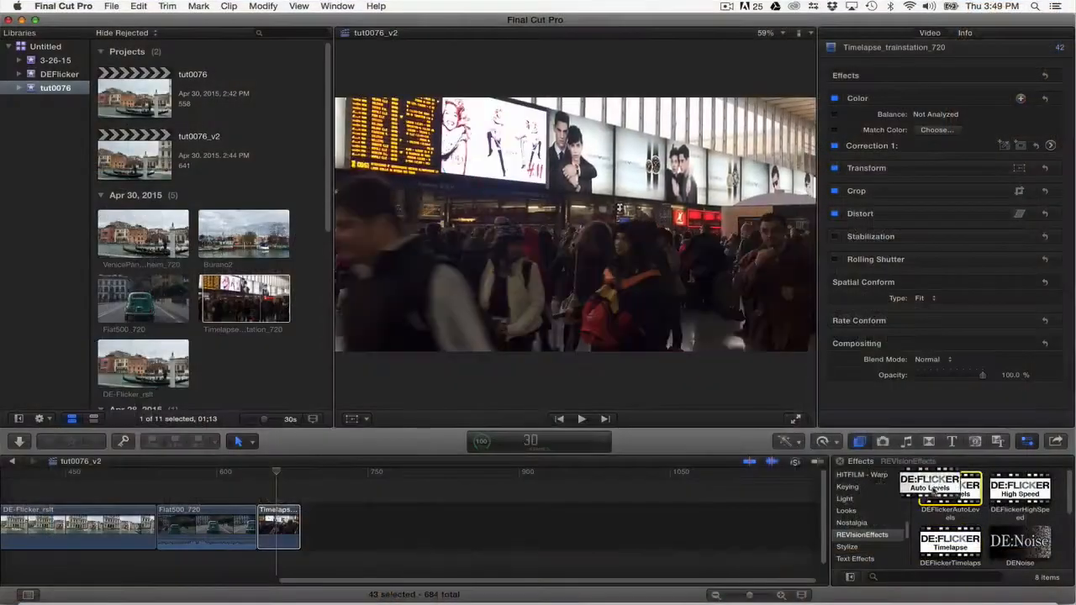
left_click_drag(950, 489, 296, 533)
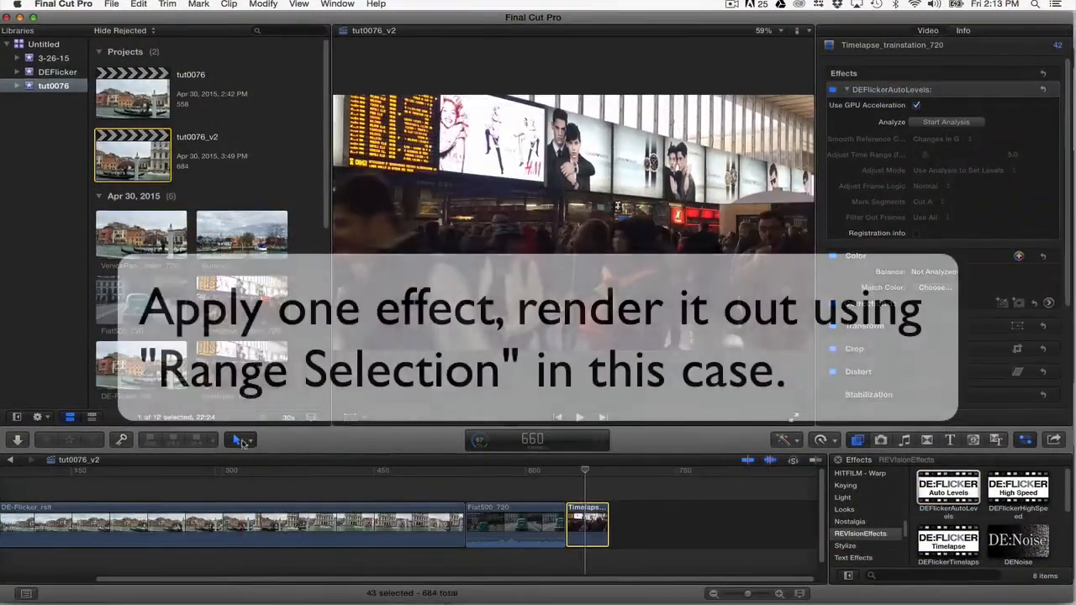
Switch to the Range Selection tool and share the train station clip with the Export for tutorial preset, opening its export settings.
left_click(242, 441)
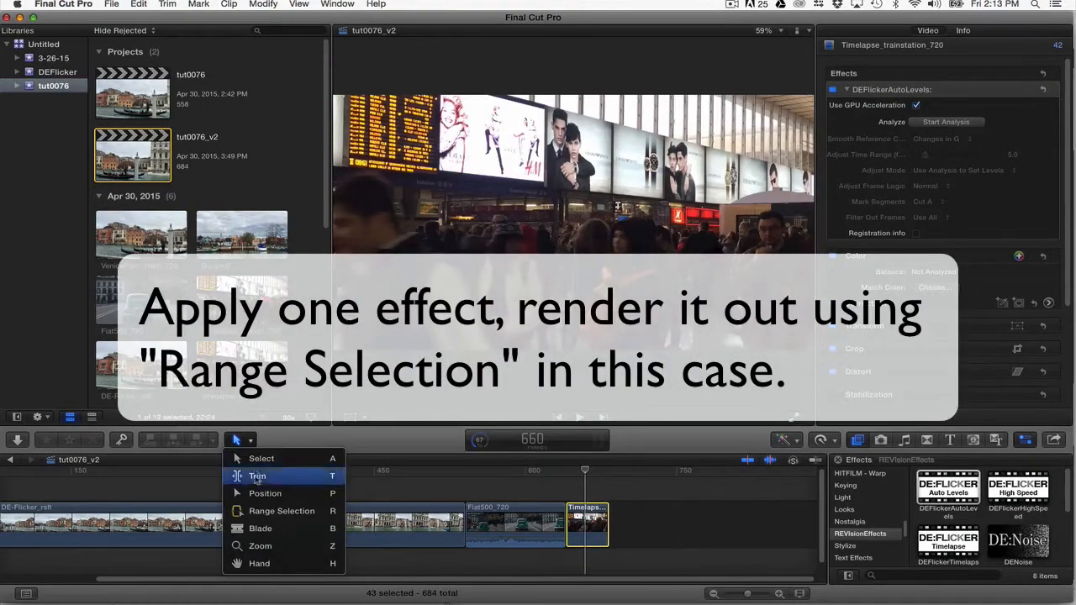
left_click(269, 511)
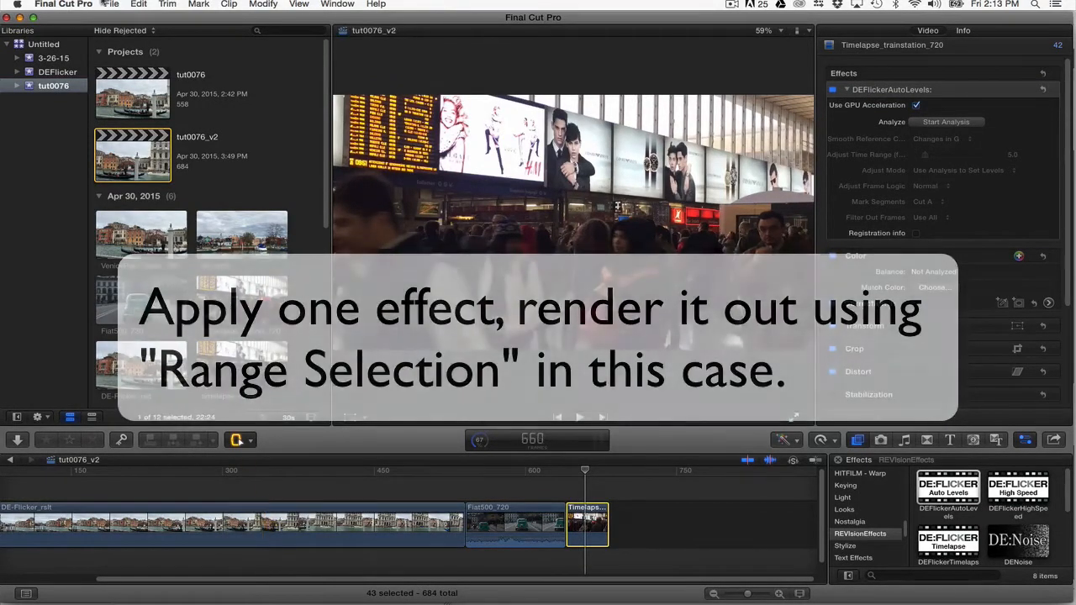
left_click(111, 4)
mouse_move(239, 126)
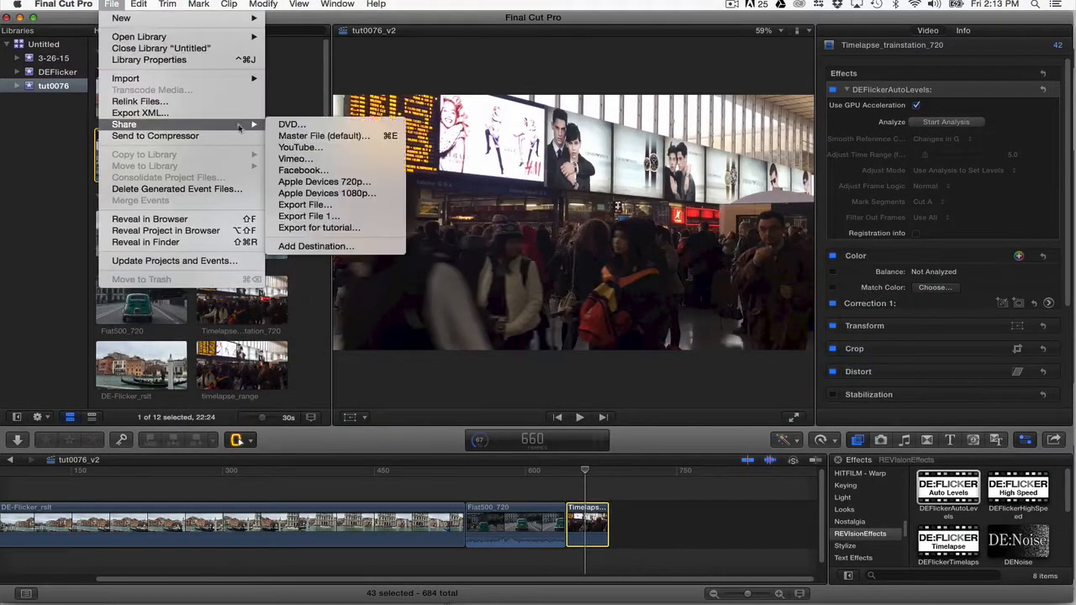
left_click(313, 227)
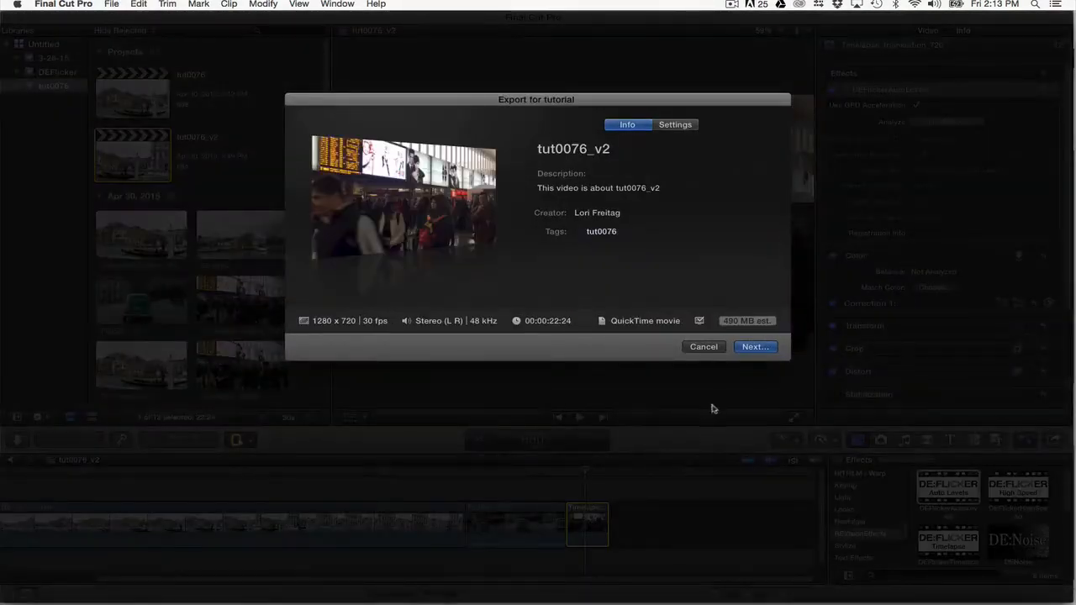
left_click(677, 125)
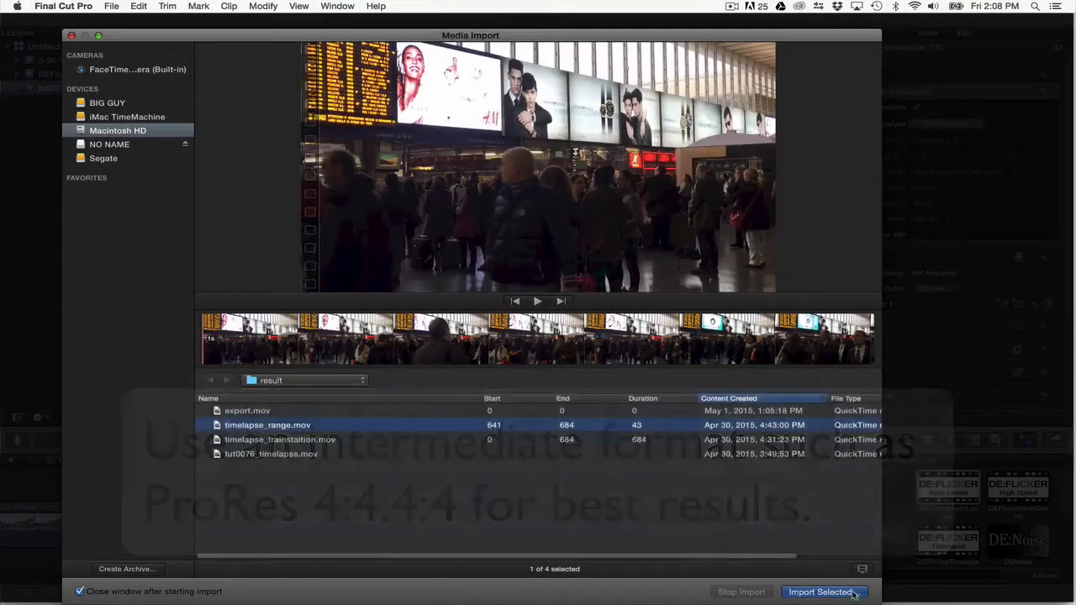
Import timelapse_range.mov from the result folder.
left_click(823, 591)
left_click(602, 365)
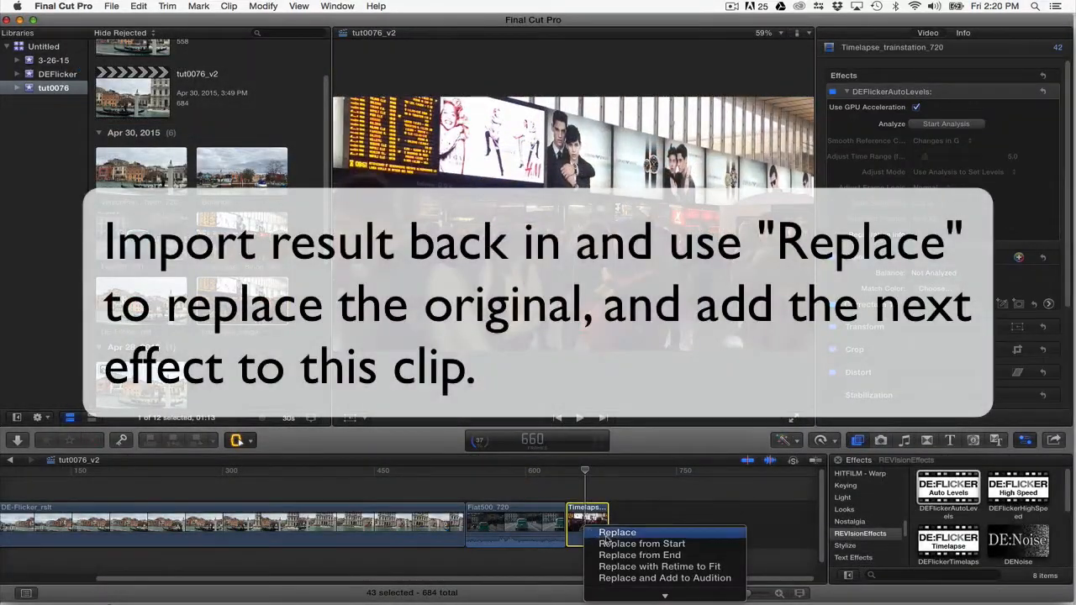
Replace the train station clip in the timeline with the imported render, and apply DEFlickerTimelapse to it.
left_click(617, 533)
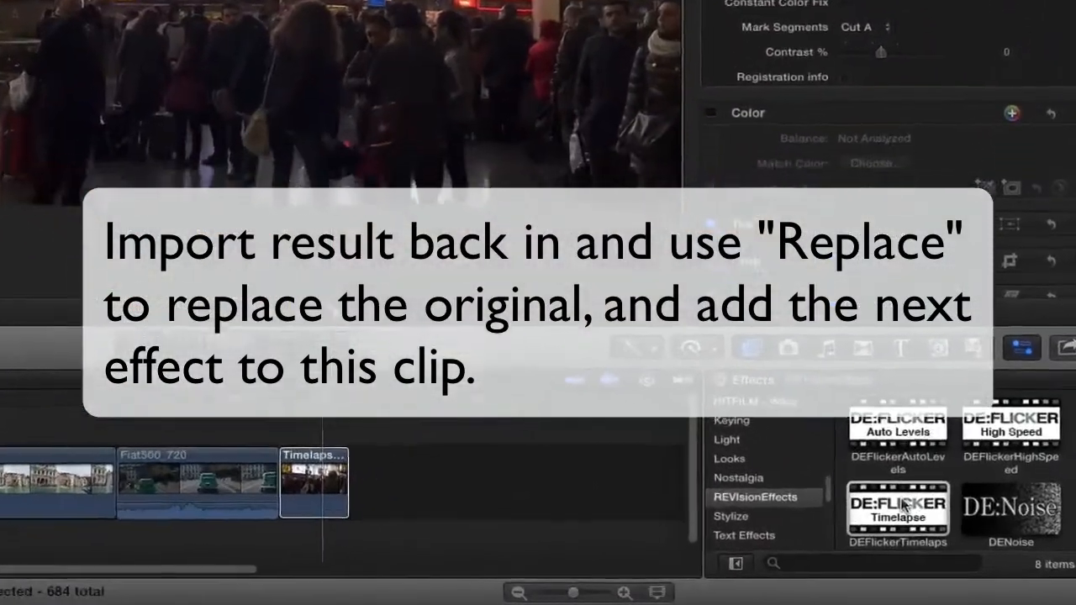
left_click_drag(906, 505, 269, 474)
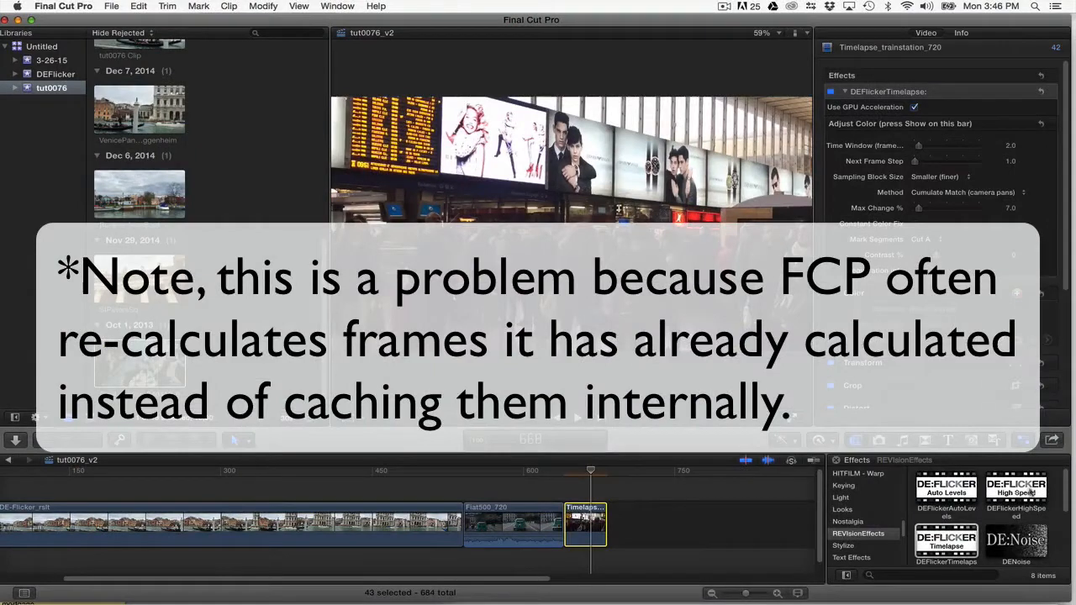
Reveal the Adjust Color parameters of DEFlickerTimelapse on the DE-Flicker_rslt clip, and add a reference key at frame 50.
left_click(1006, 258)
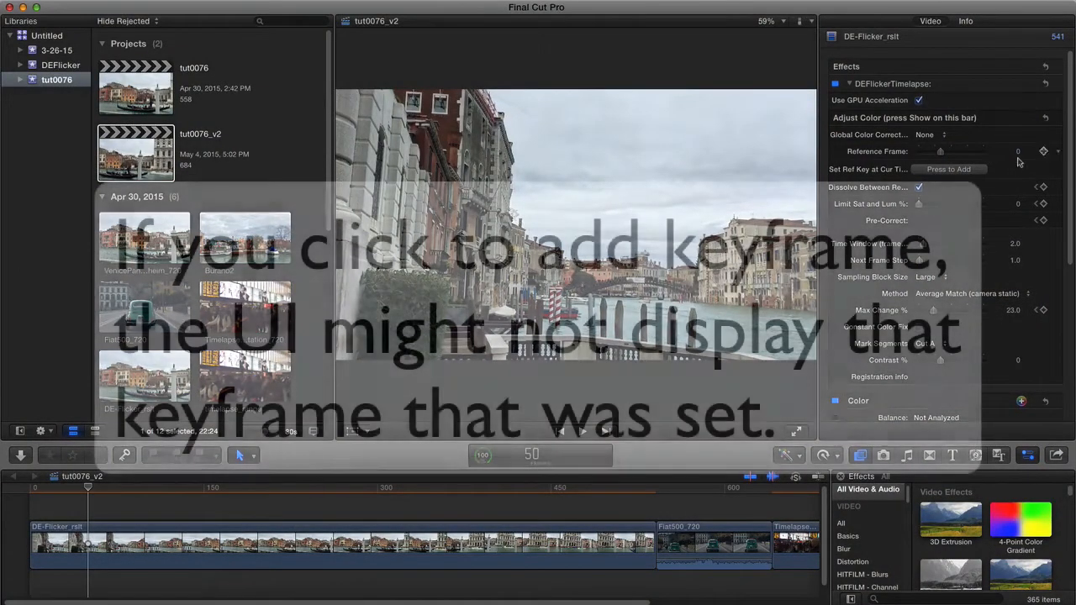
left_click(957, 170)
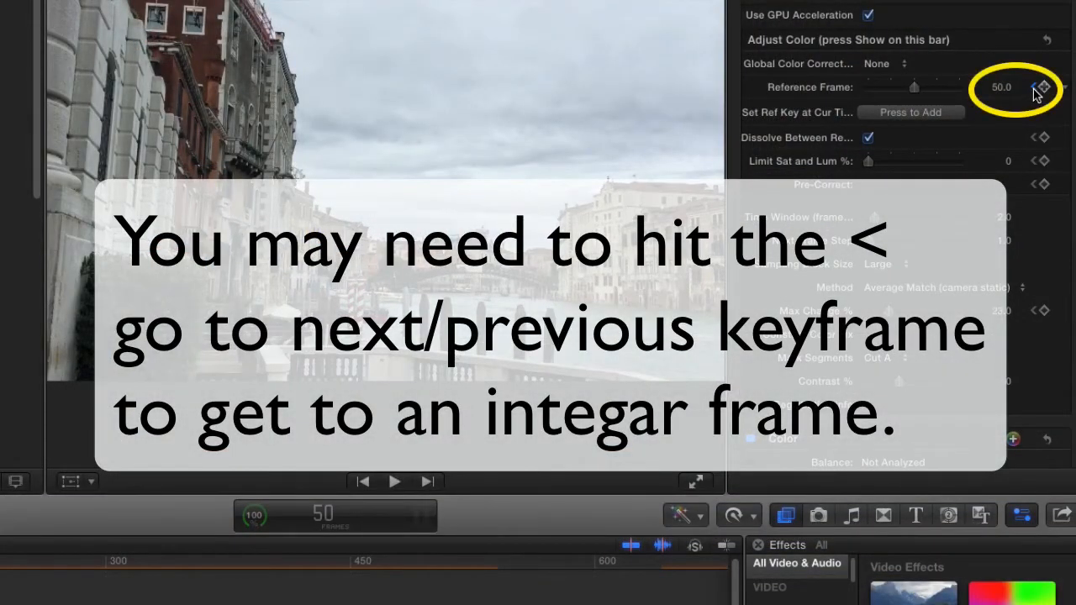
left_click(1034, 87)
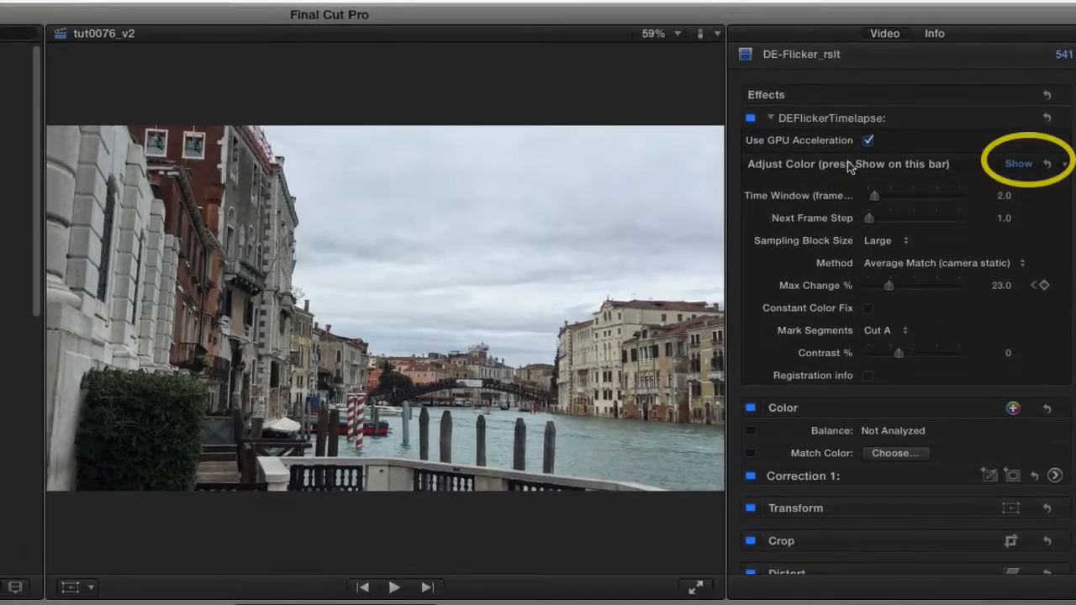
Toggle the display of the Adjust Color parameters, and play the timeline around the cut to Fiat500_720.
mouse_move(1013, 172)
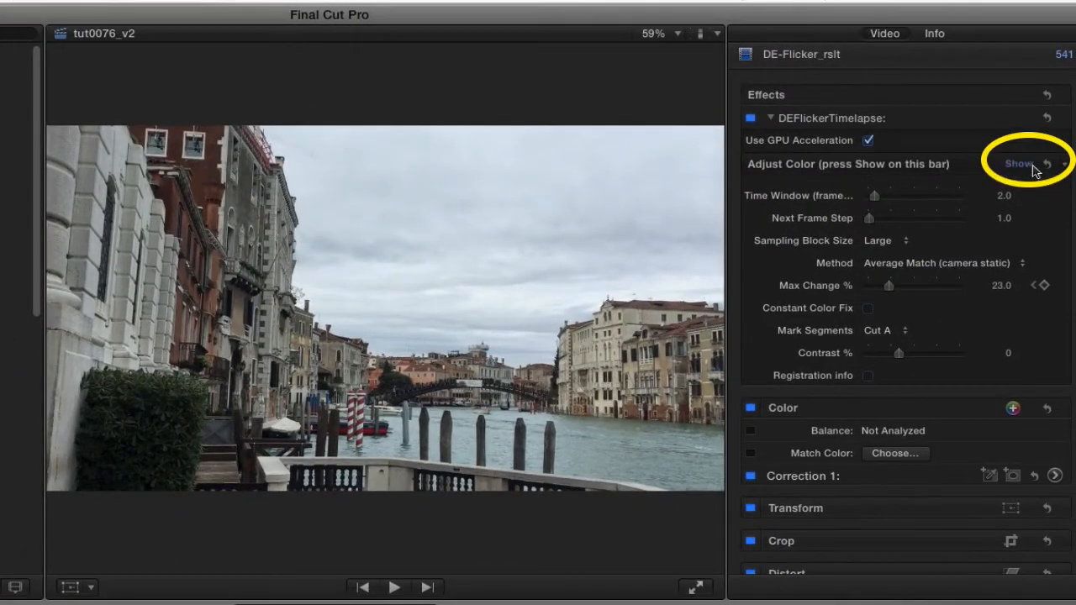
left_click(1021, 165)
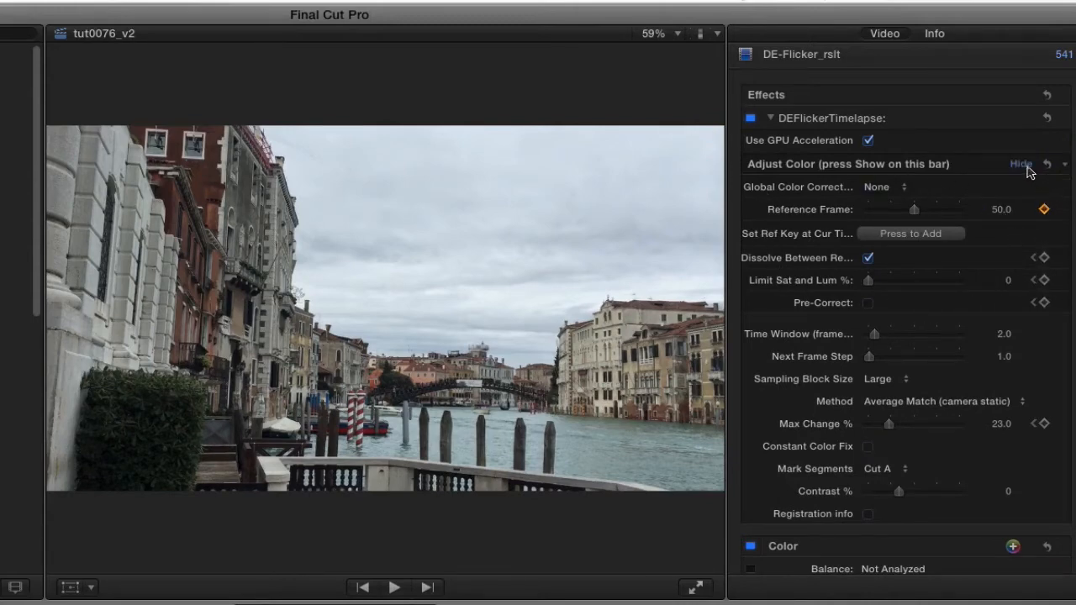
left_click(1026, 167)
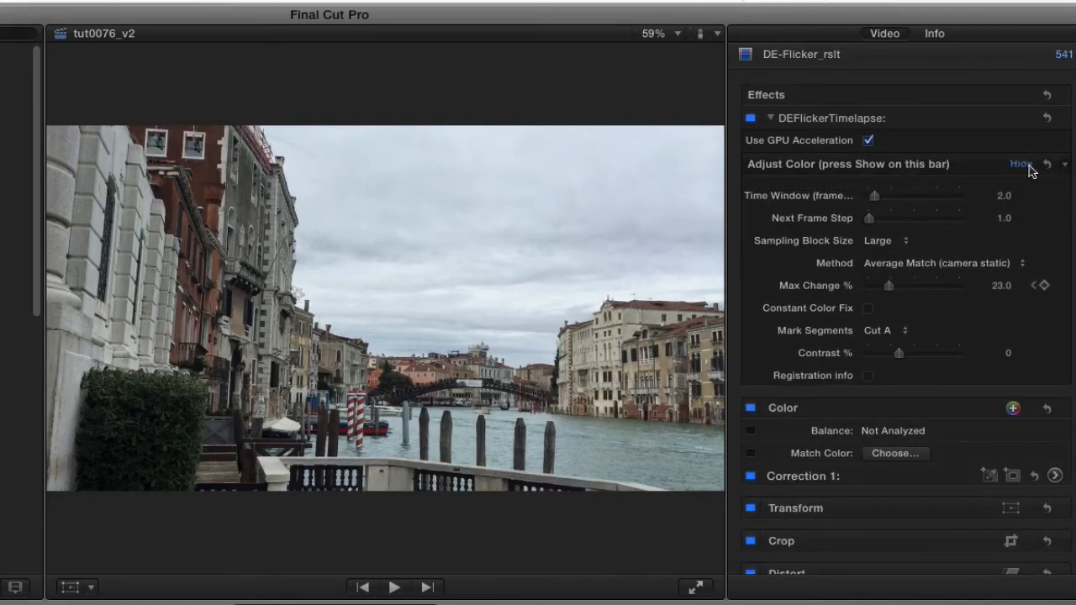
left_click(1026, 167)
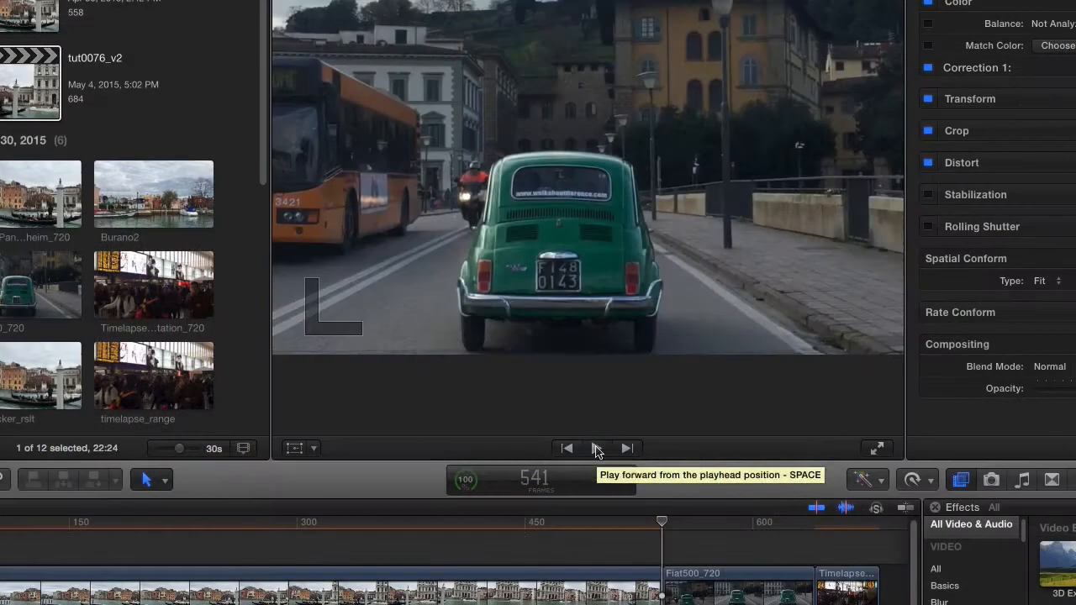
left_click(596, 450)
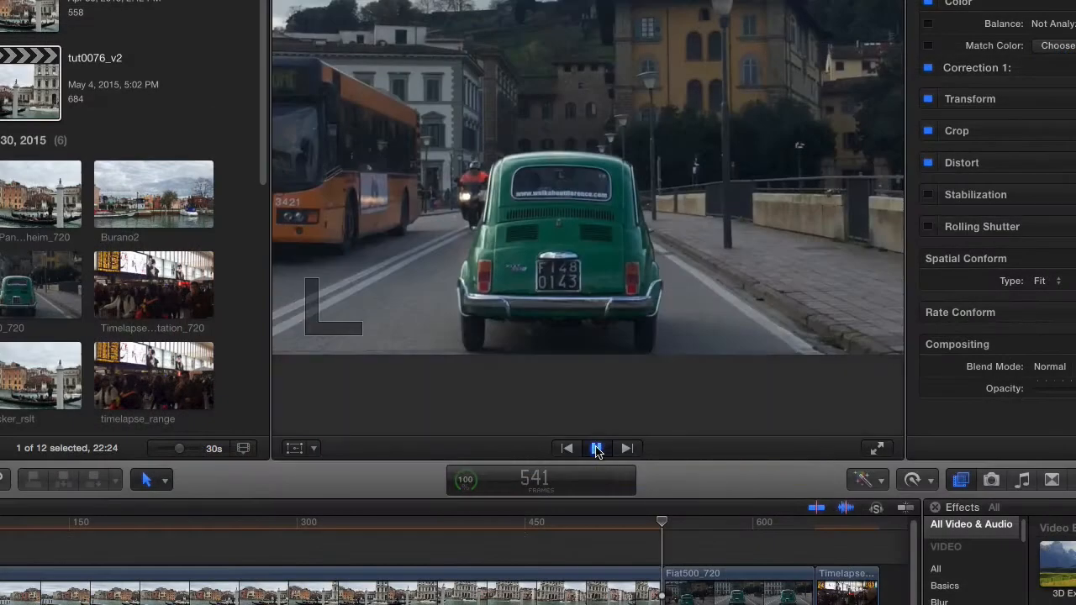